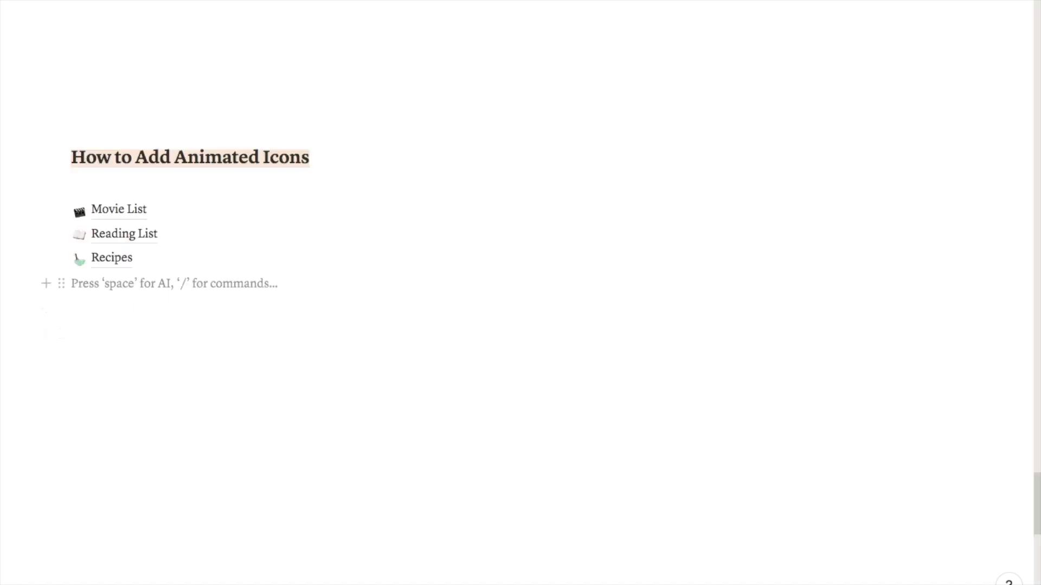
Add an empty sub-page titled 'Movie List' using the /page command.
text(/page)
click(142, 336)
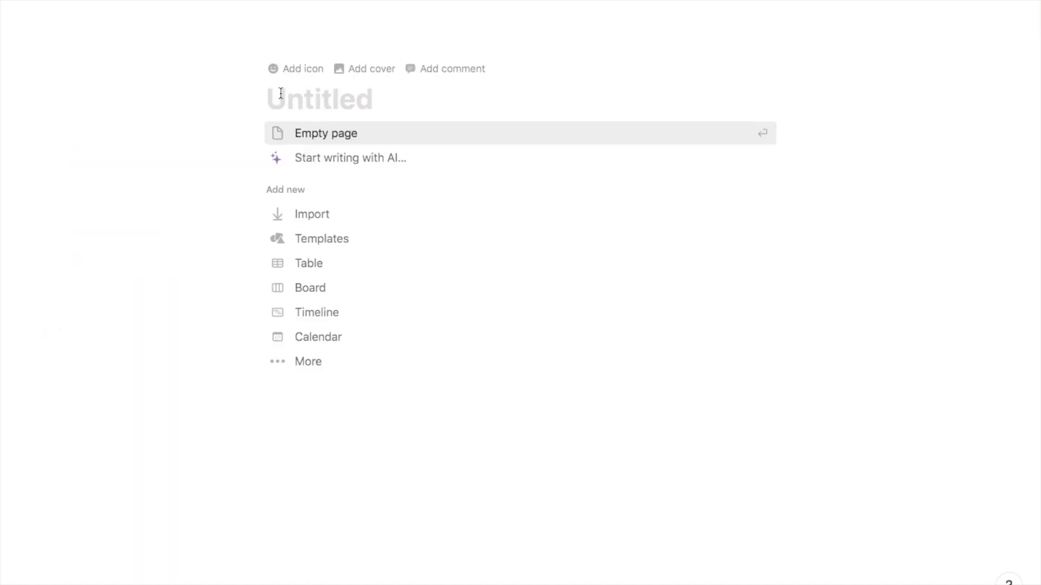
text(Movie List)
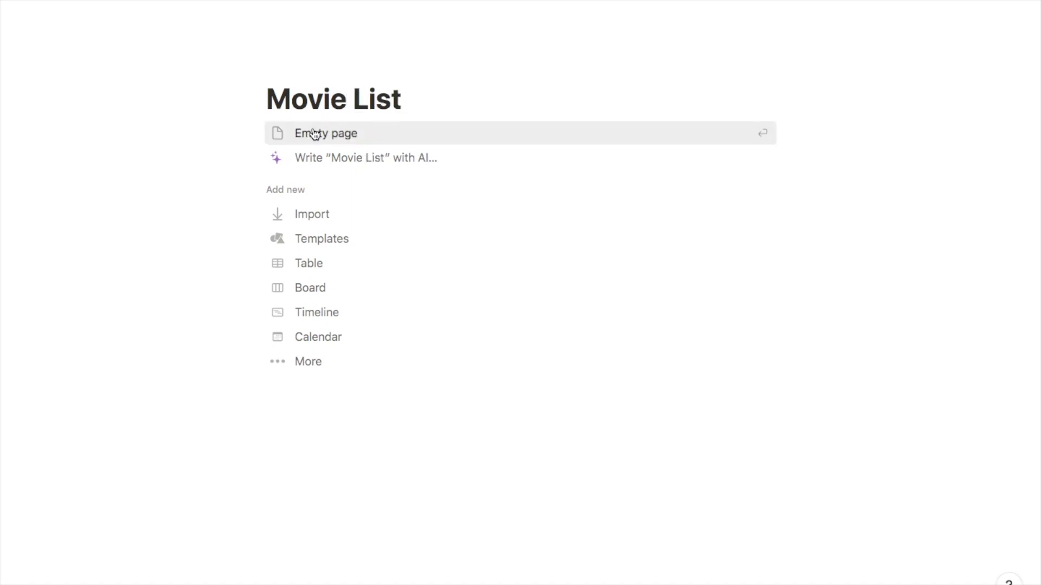
click(316, 134)
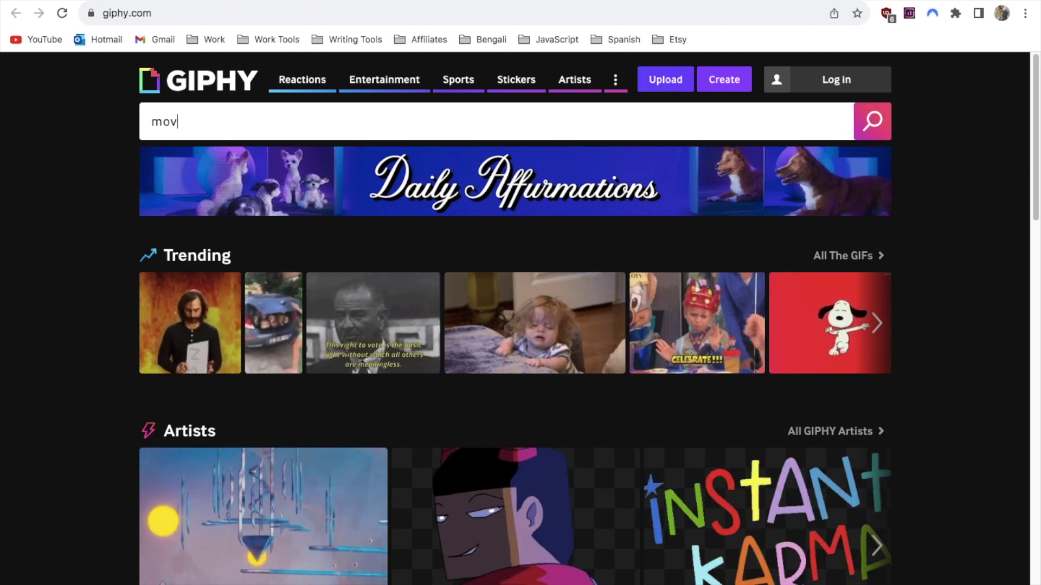
Search GIPHY for 'movie' and filter the results to stickers.
text(ie)
key(Return)
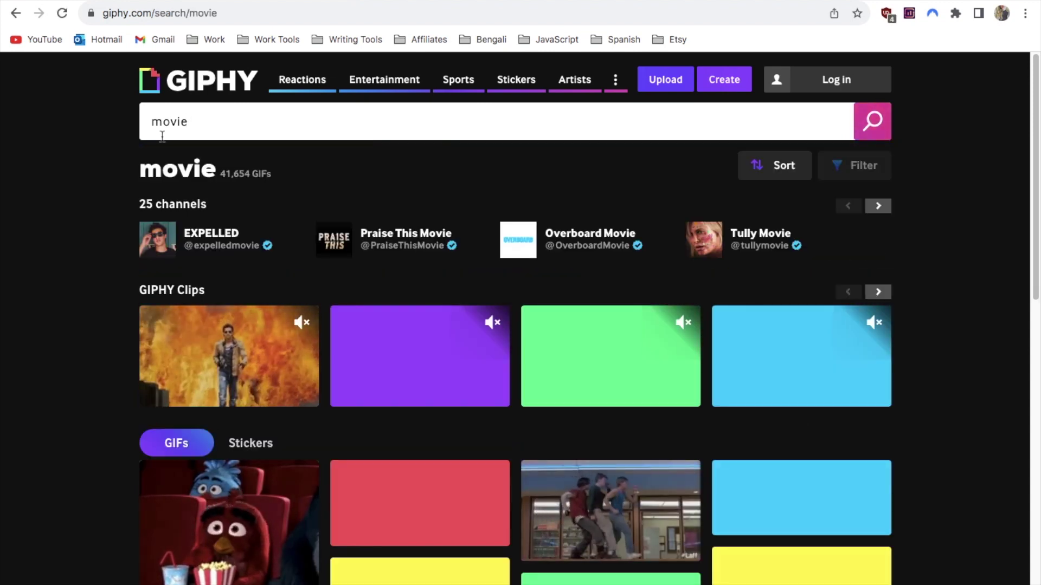
scroll(87, 342, down, 2)
scroll(87, 342, up, 2)
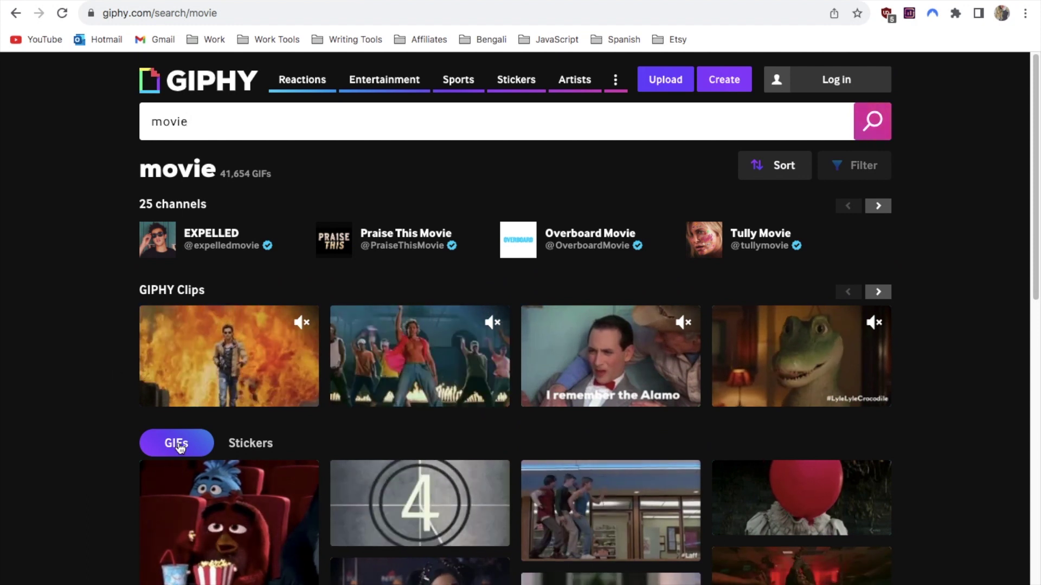
click(253, 447)
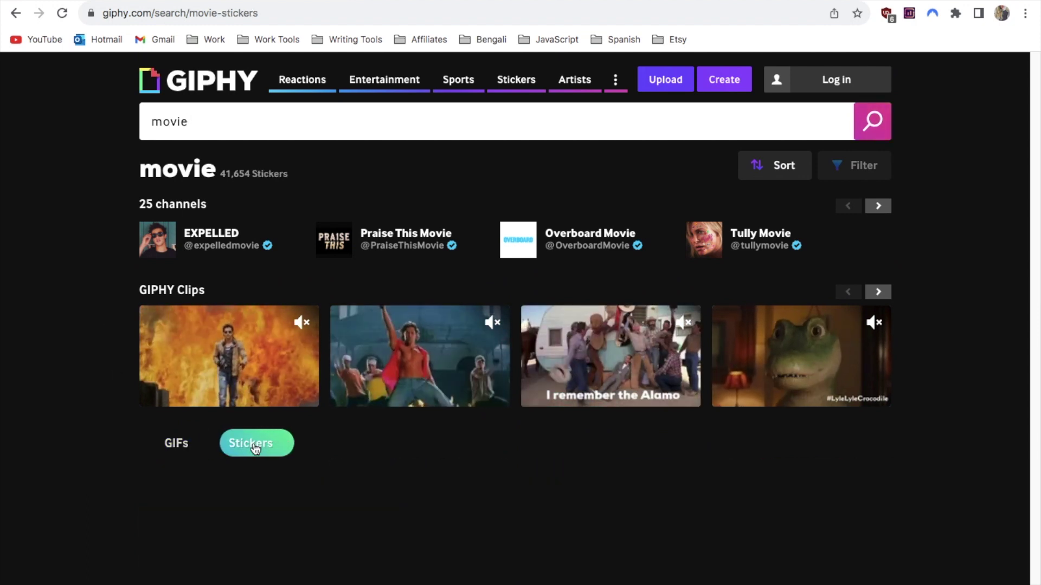
Copy the link of the clapperboard sticker from the movie sticker results.
scroll(133, 327, down, 3)
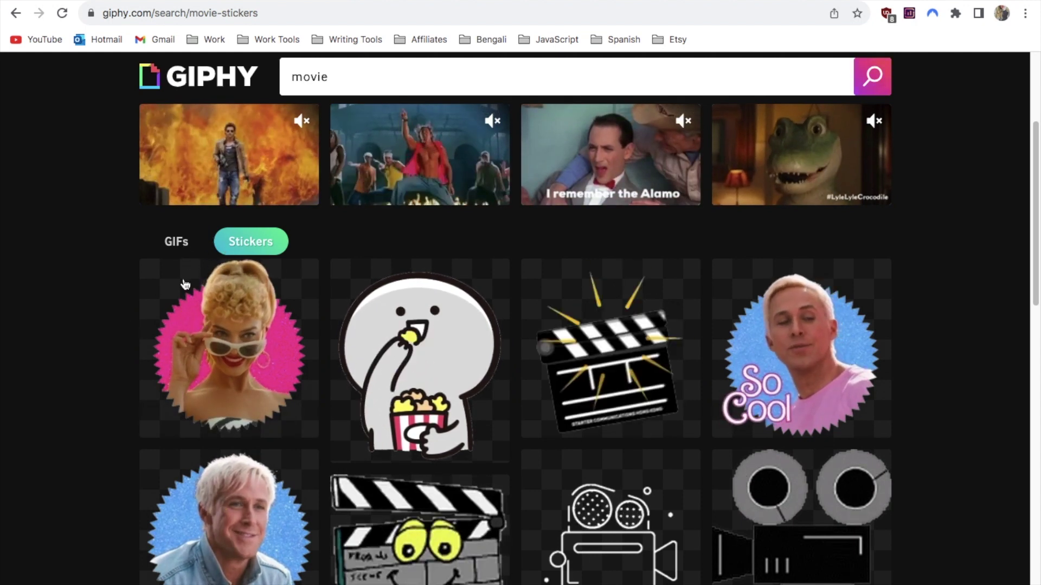
mouse_move(185, 285)
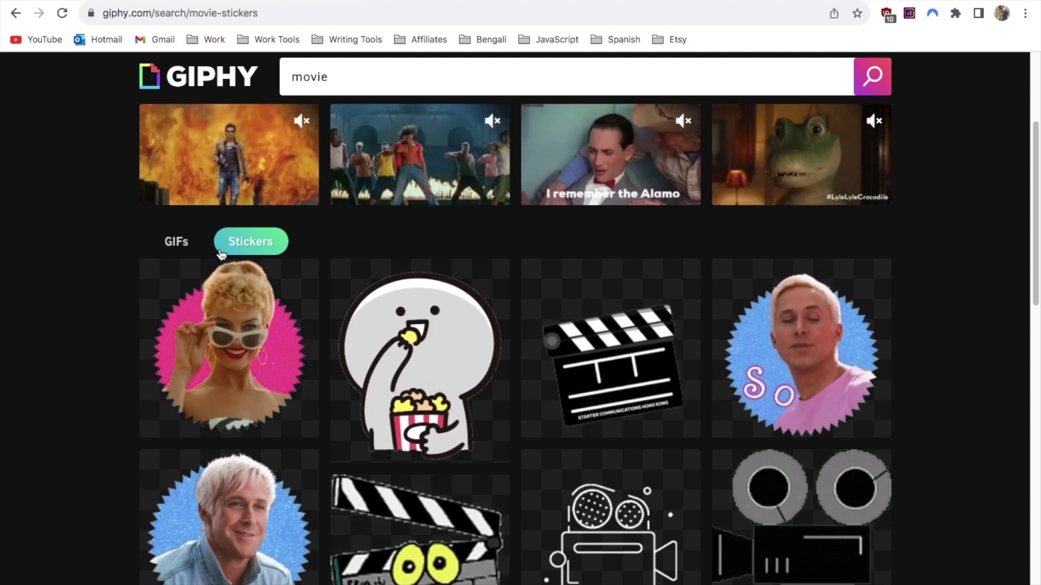
scroll(136, 402, down, 2)
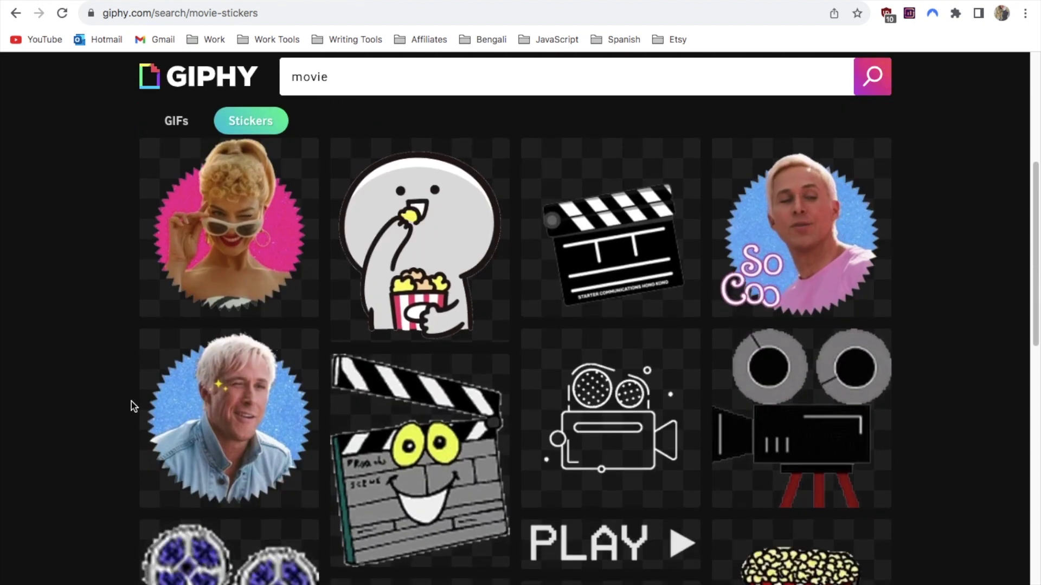
scroll(131, 401, down, 3)
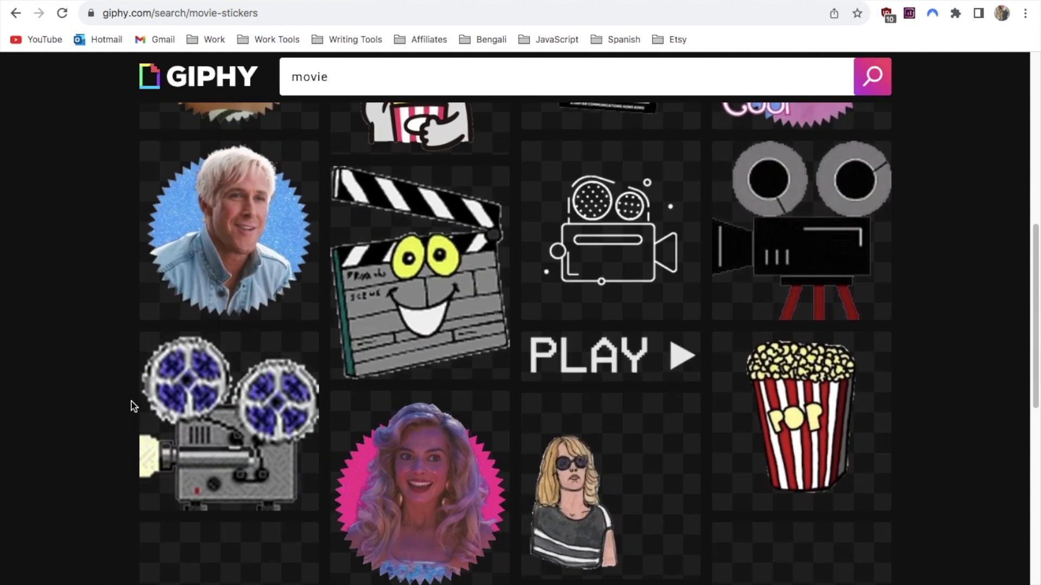
scroll(131, 402, up, 4)
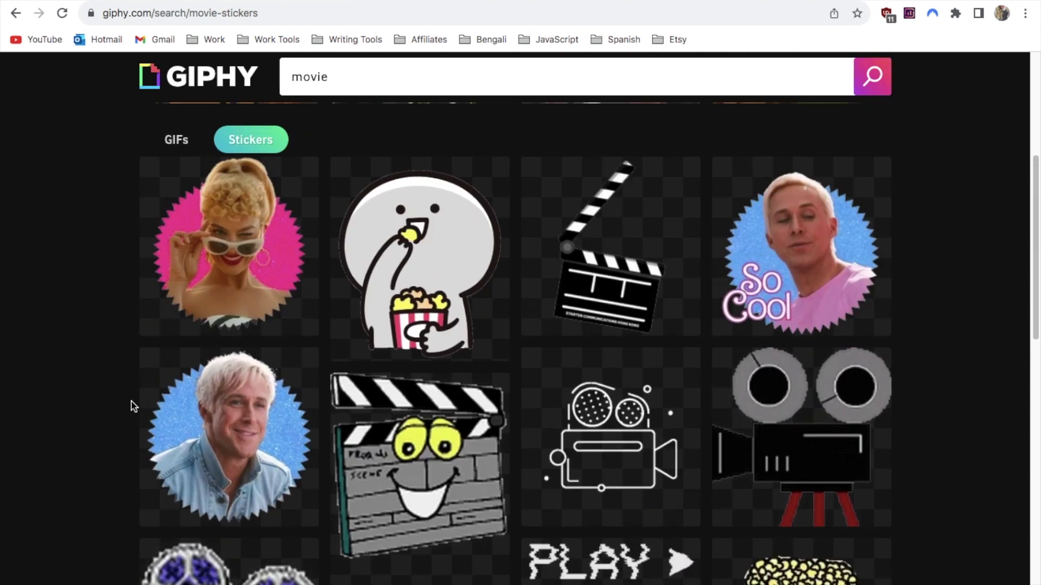
mouse_move(612, 262)
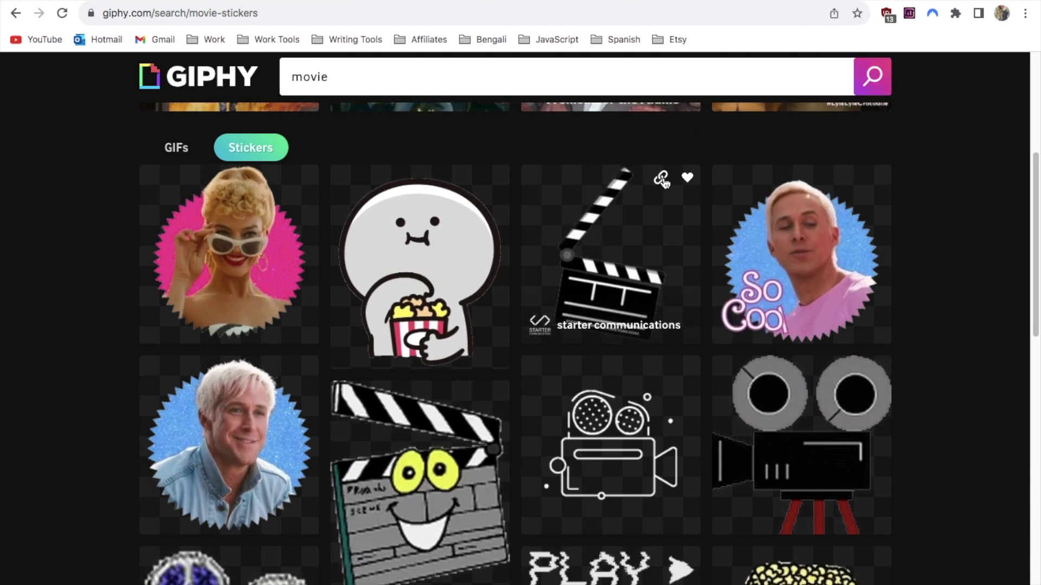
click(662, 180)
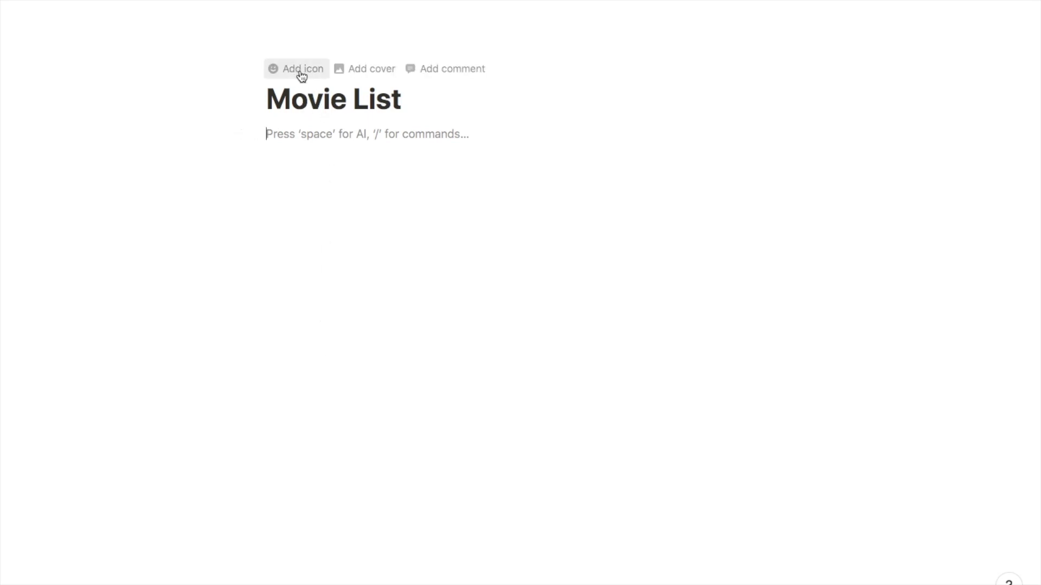
Make the pasted clapperboard sticker link Movie List's custom icon, then start the Reading Tracker page.
click(302, 74)
click(301, 75)
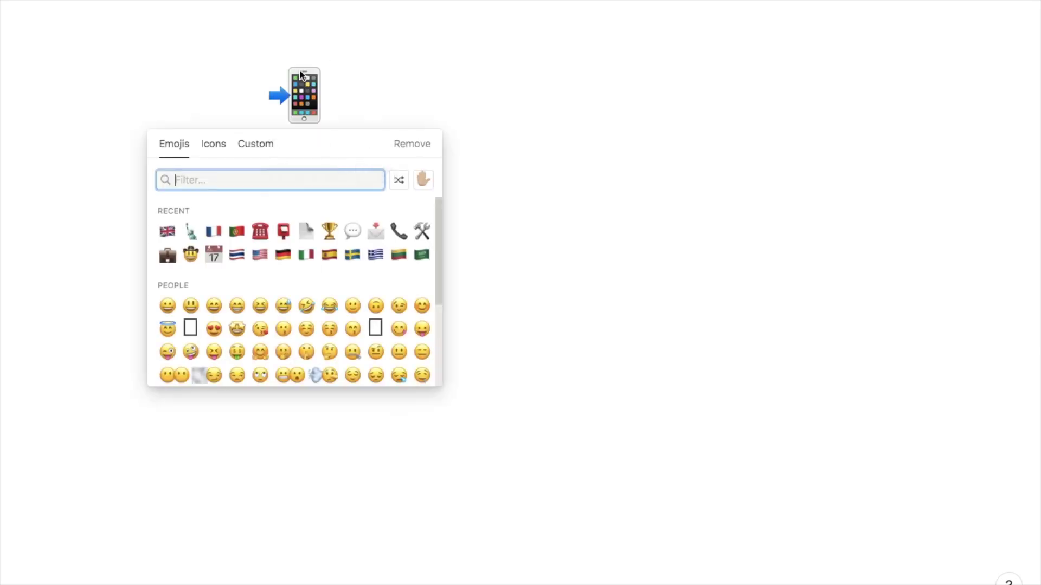
click(260, 147)
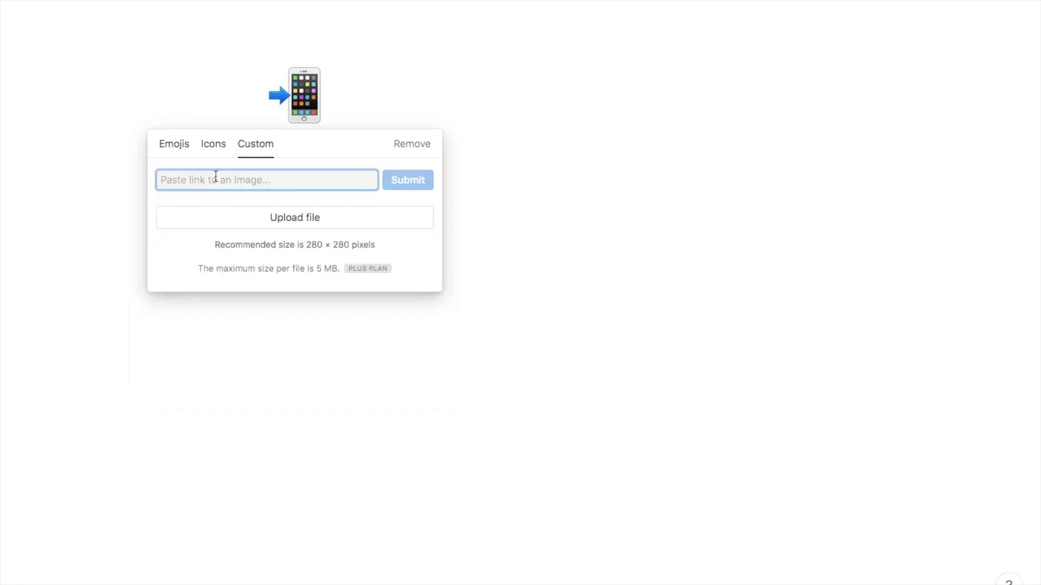
key(super+v)
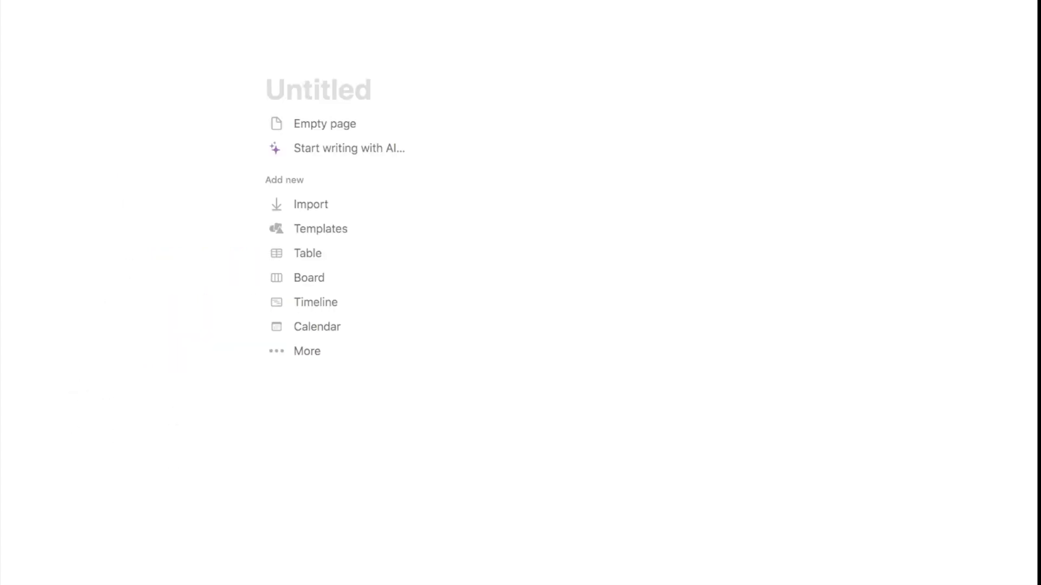
text(Rea)
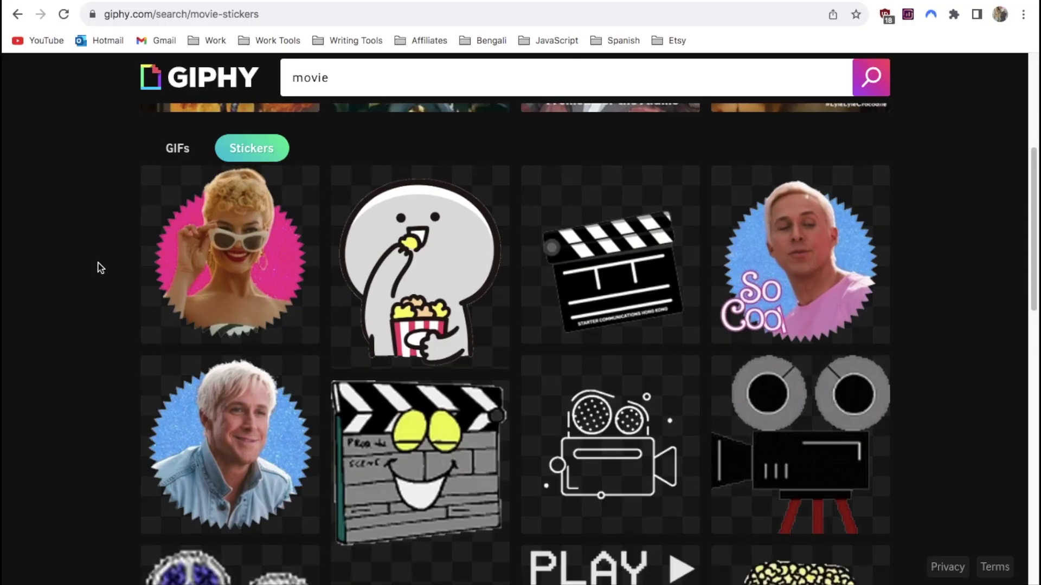
Search GIPHY for 'book' and copy the link of the open-book GIF.
click(331, 77)
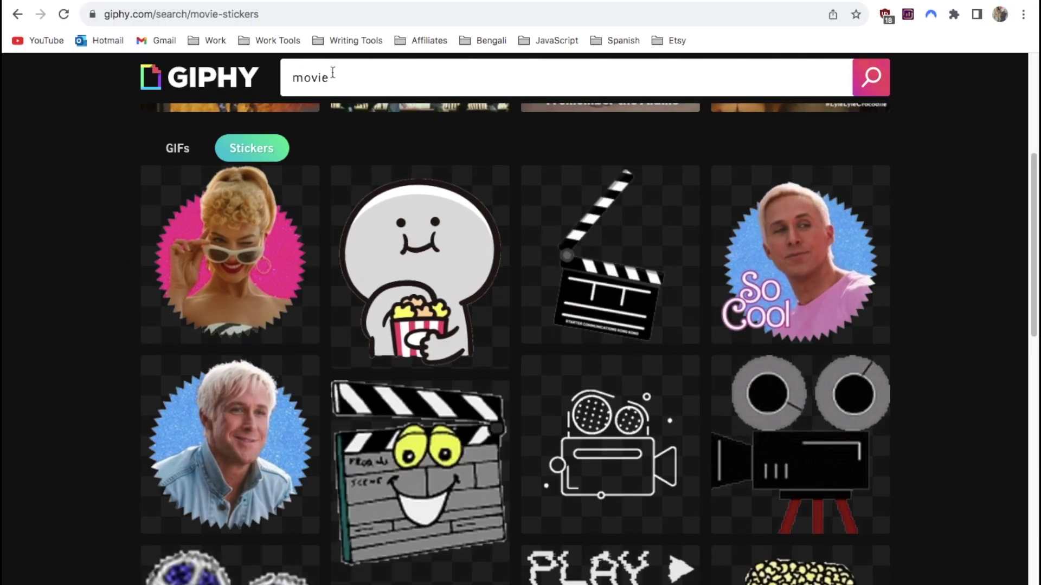
key(ctrl+a)
text(book)
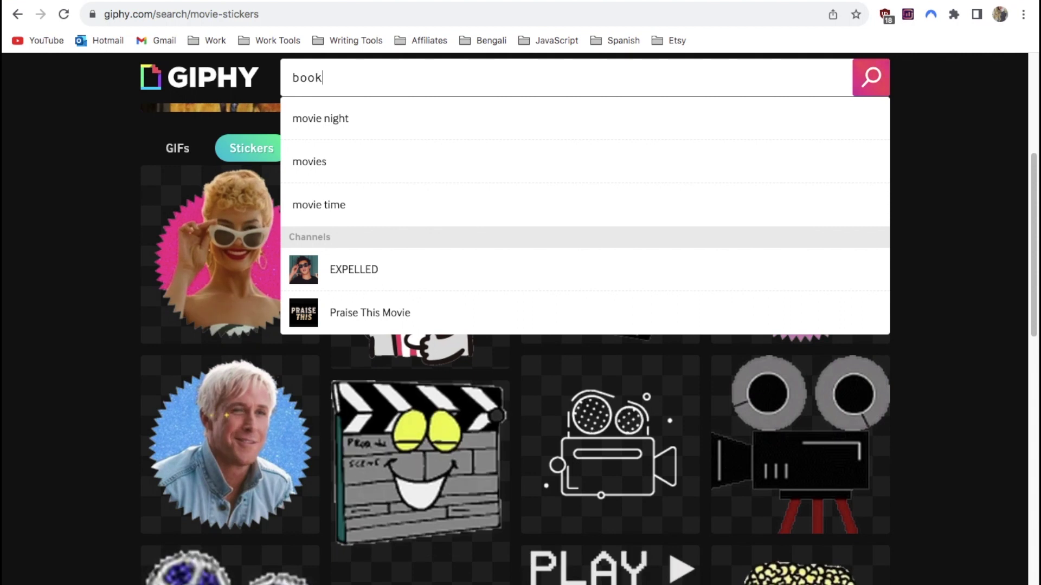
key(Return)
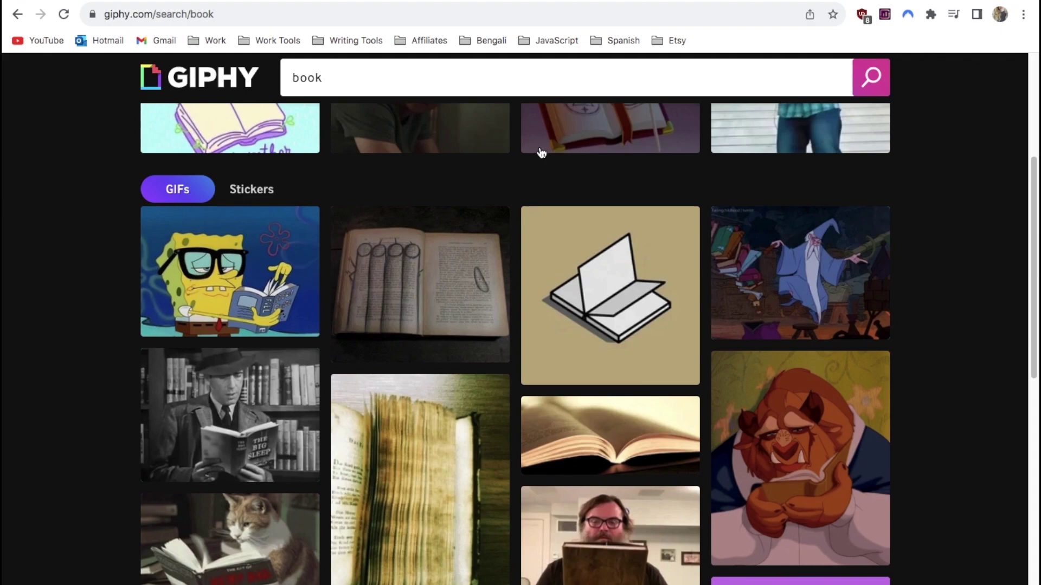
click(660, 220)
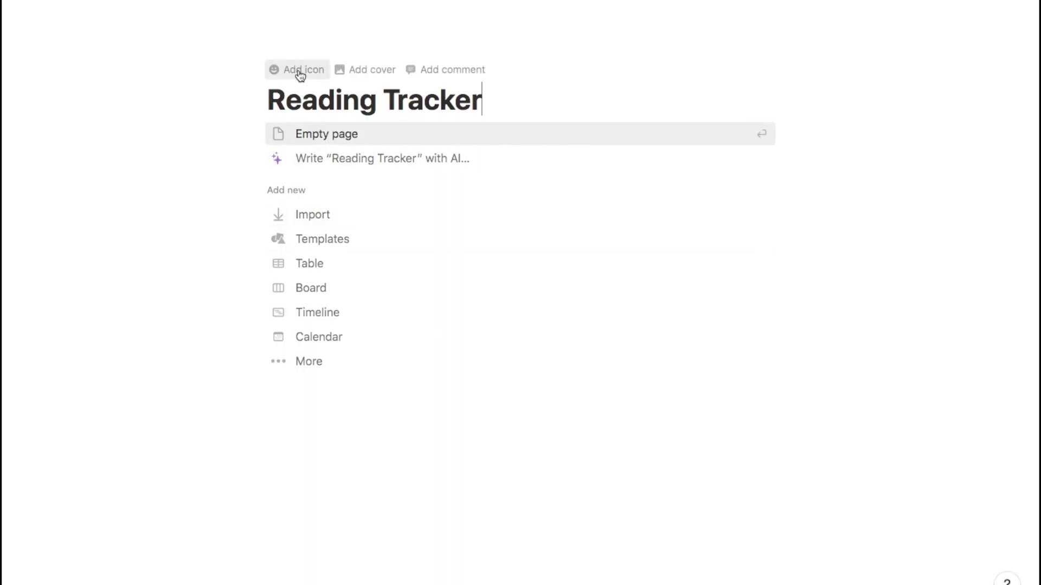
Set the copied open-book GIF link as the Reading Tracker page's custom icon.
click(300, 75)
click(298, 76)
click(253, 154)
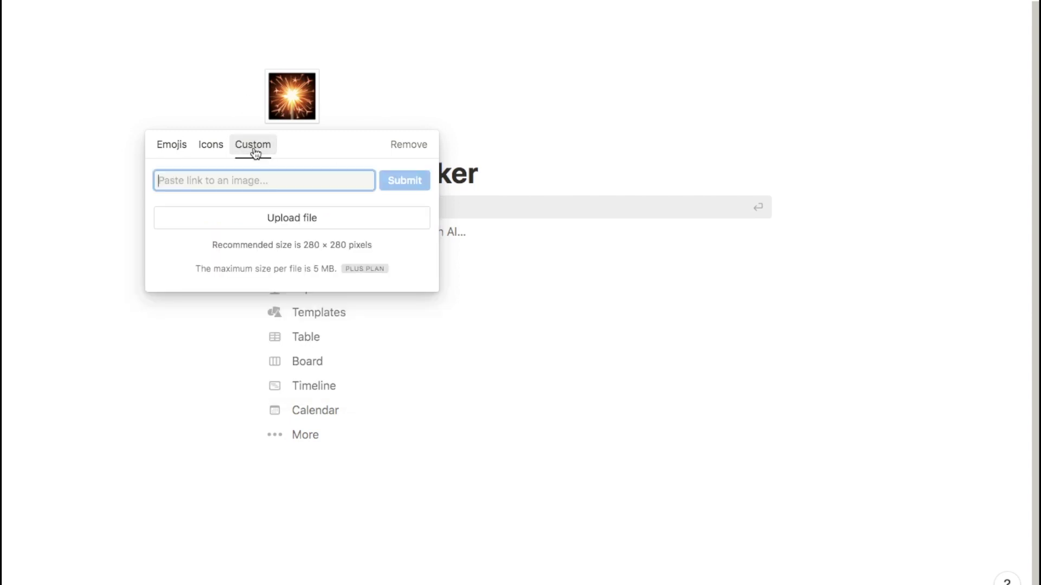
key(super+v)
click(404, 180)
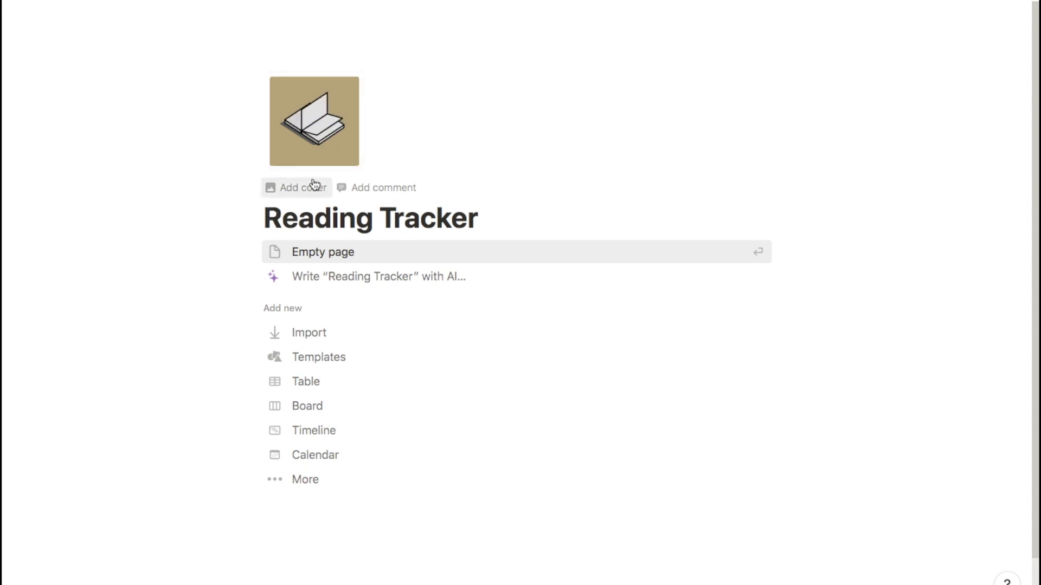
Add a page cover and change it to a photo of an open book.
click(298, 188)
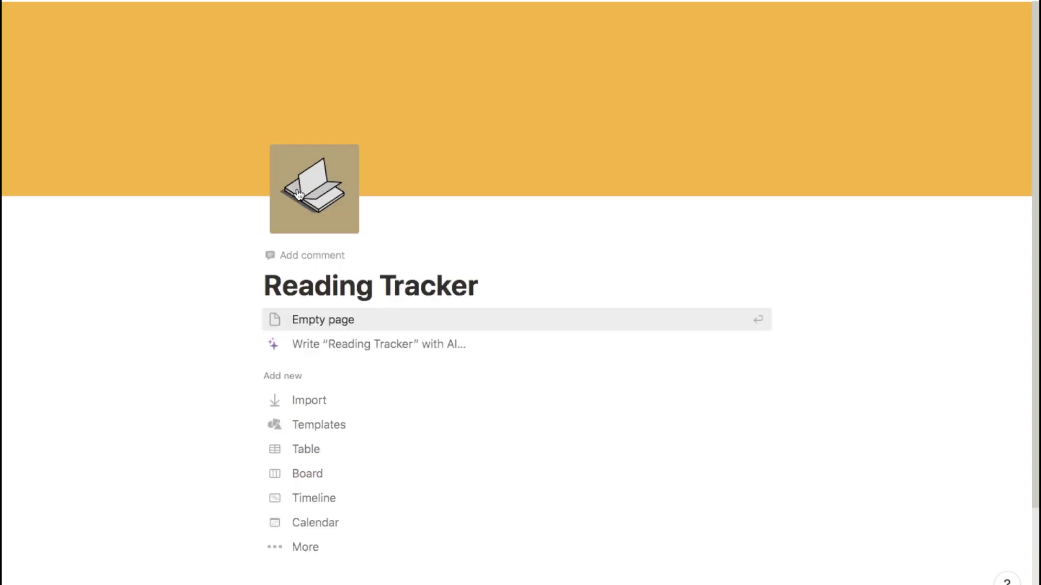
click(674, 182)
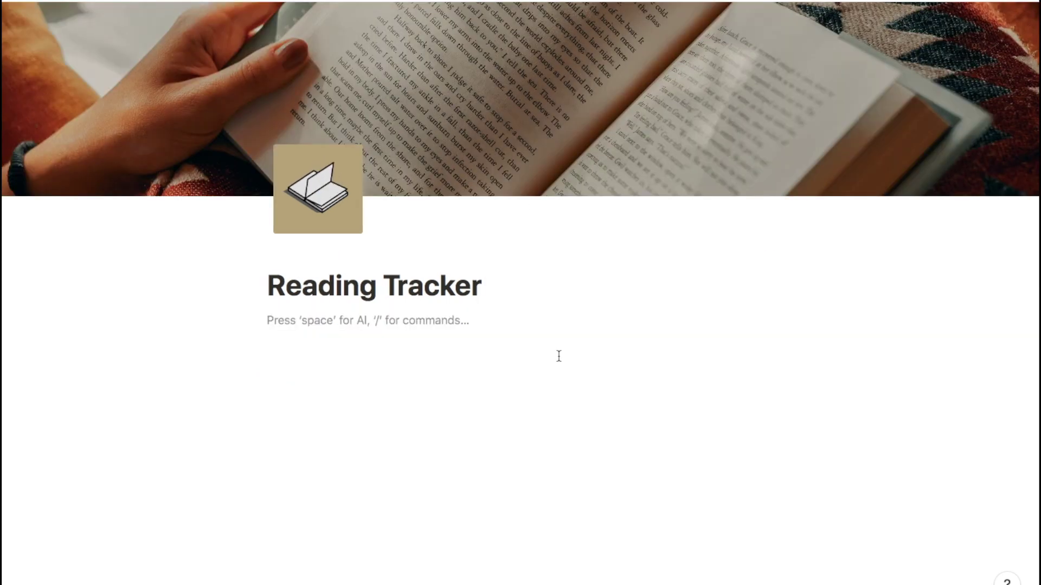
mouse_move(605, 162)
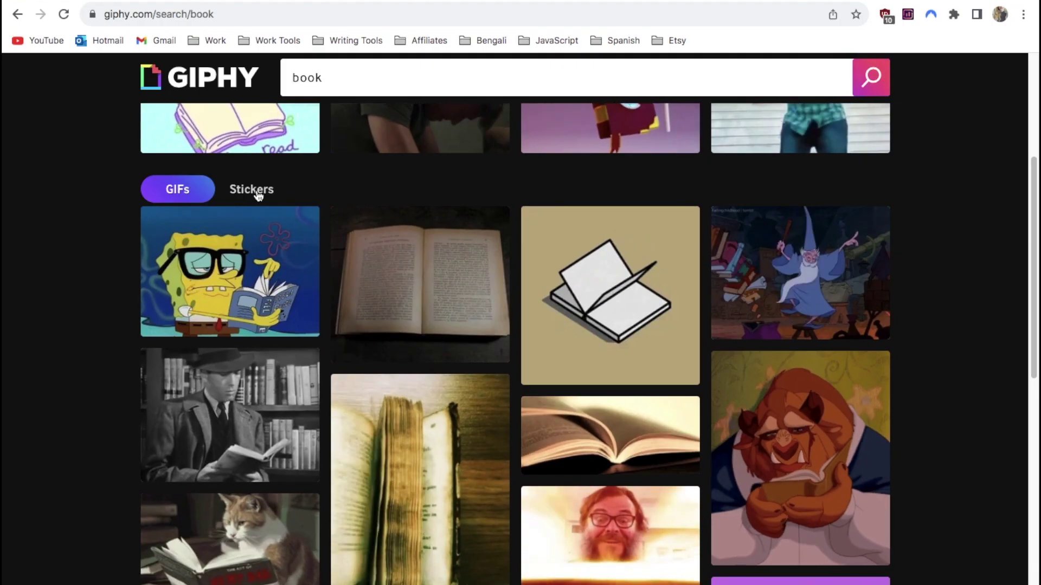
Switch GIPHY's book results to stickers and locate the stacked-books sticker.
click(252, 190)
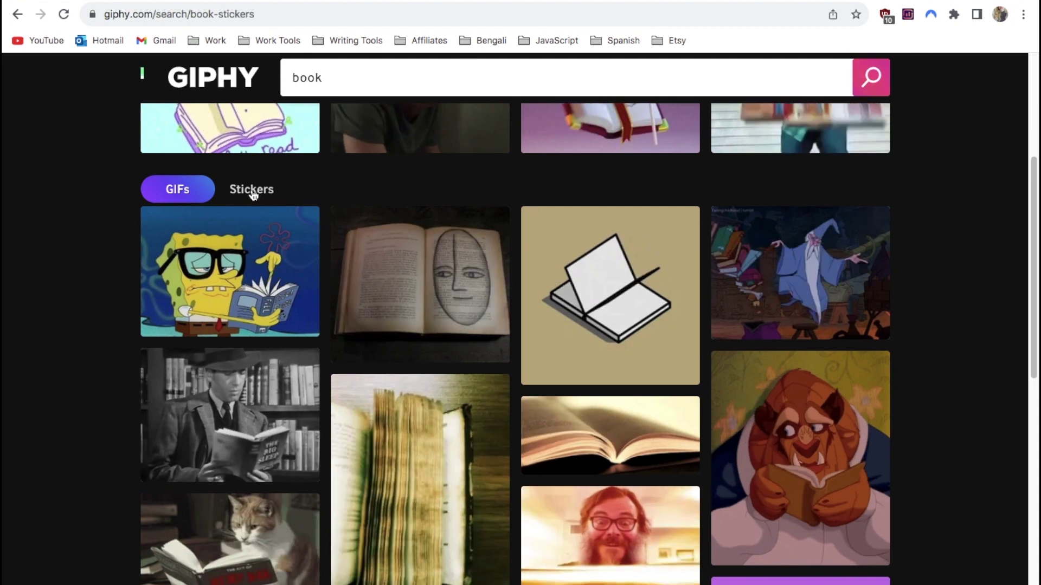
scroll(133, 365, down, 10)
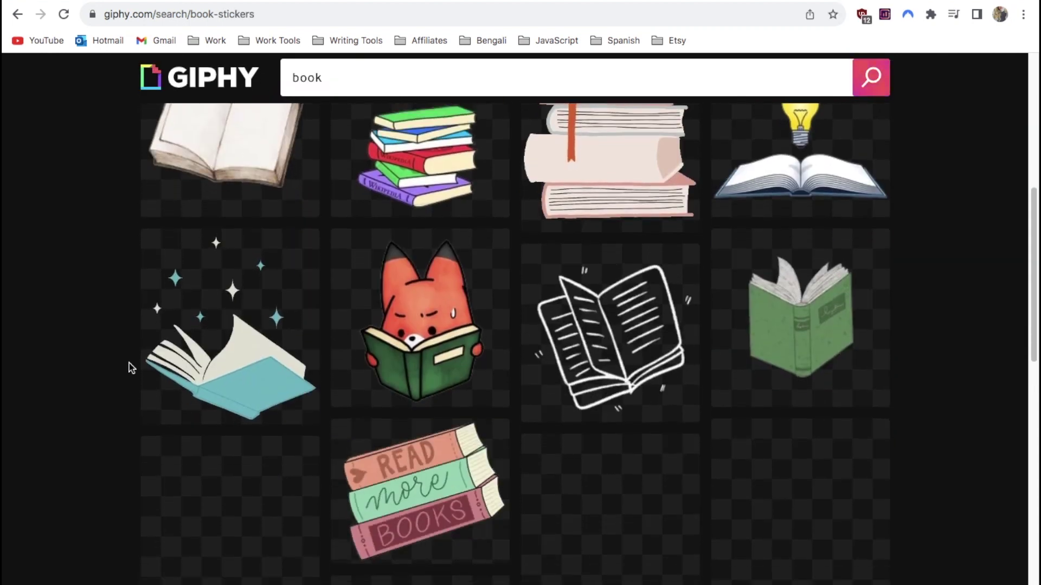
scroll(131, 367, down, 5)
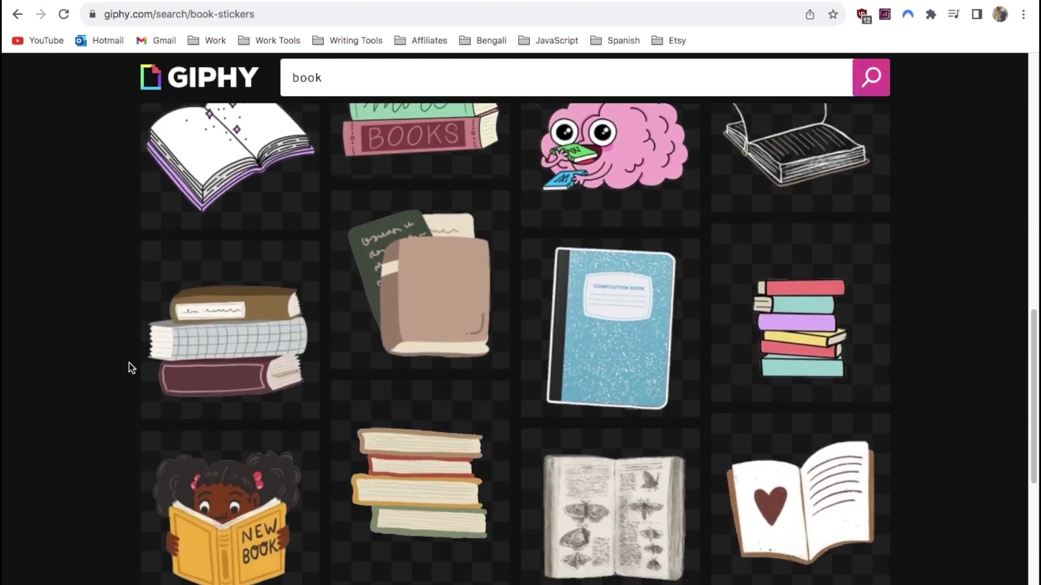
scroll(131, 367, down, 1)
mouse_move(794, 169)
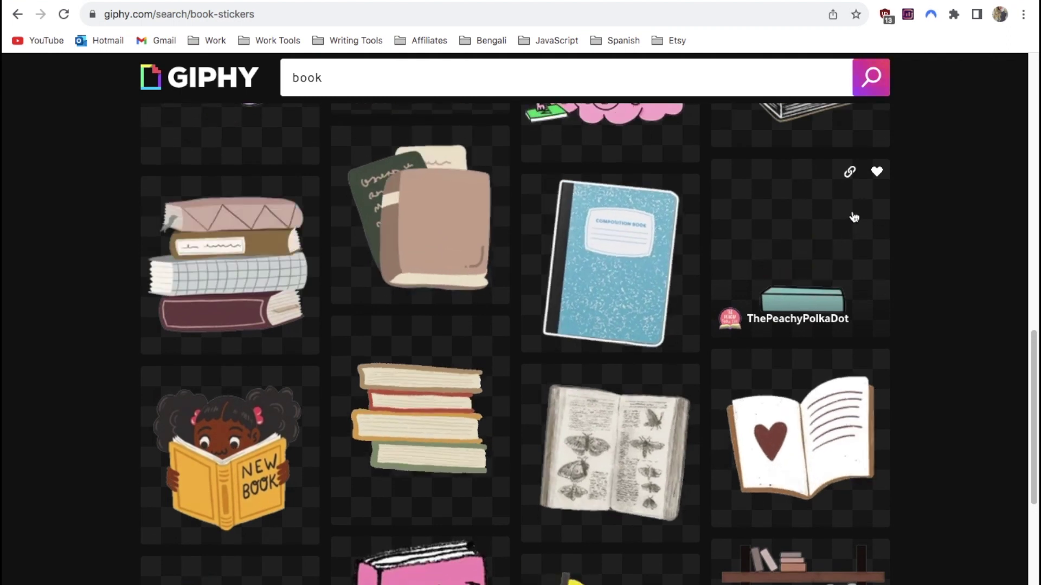
Copy the stacked-books sticker link and make it Reading Tracker's custom icon.
click(848, 172)
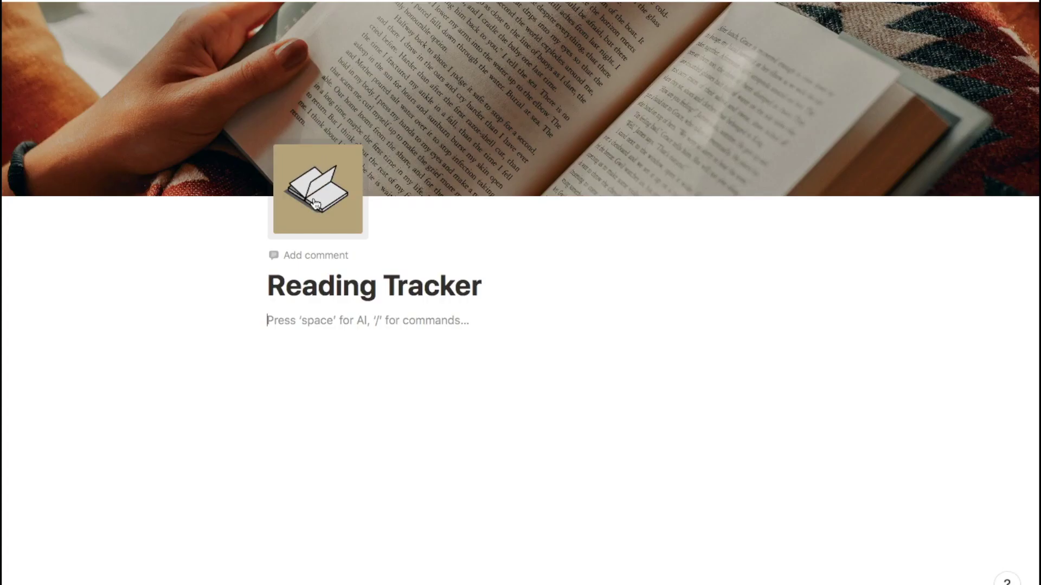
click(324, 199)
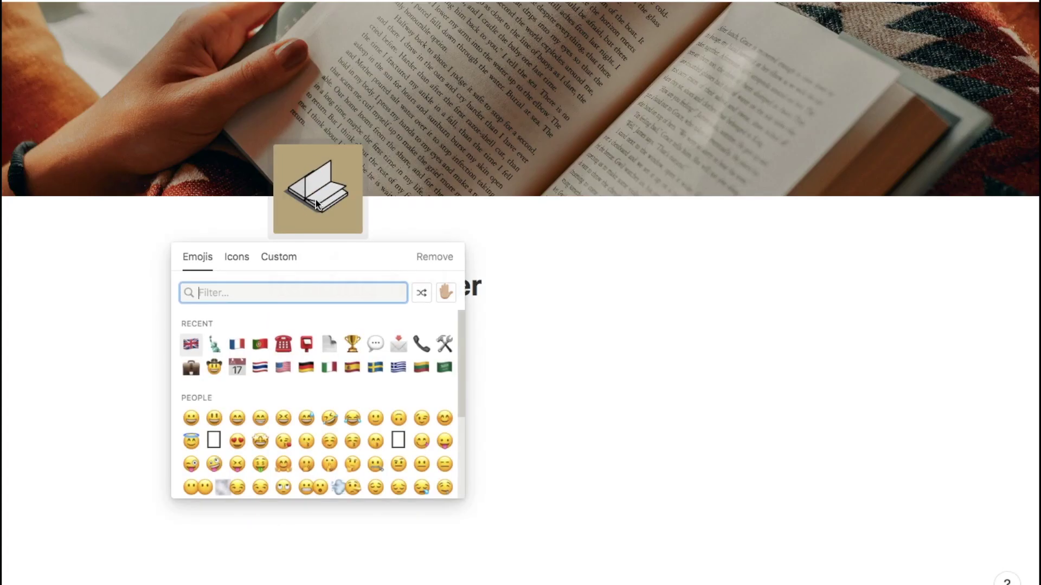
click(275, 265)
key(super+v)
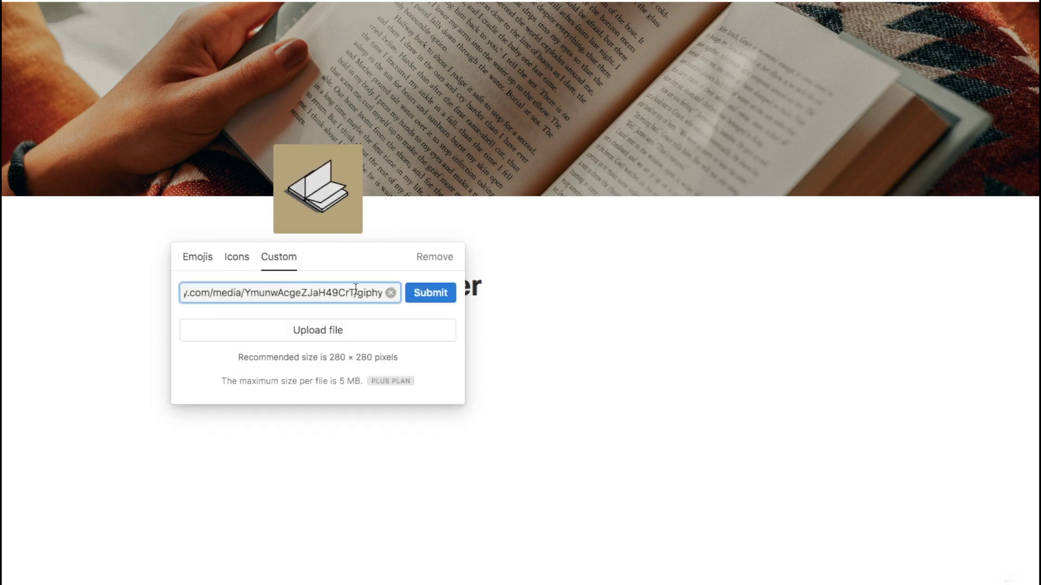
click(430, 293)
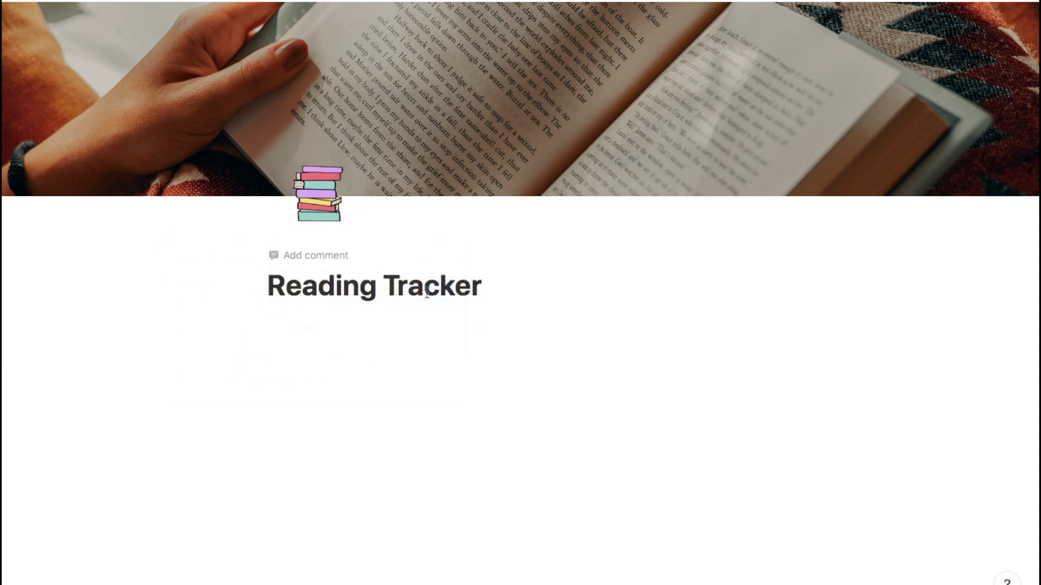